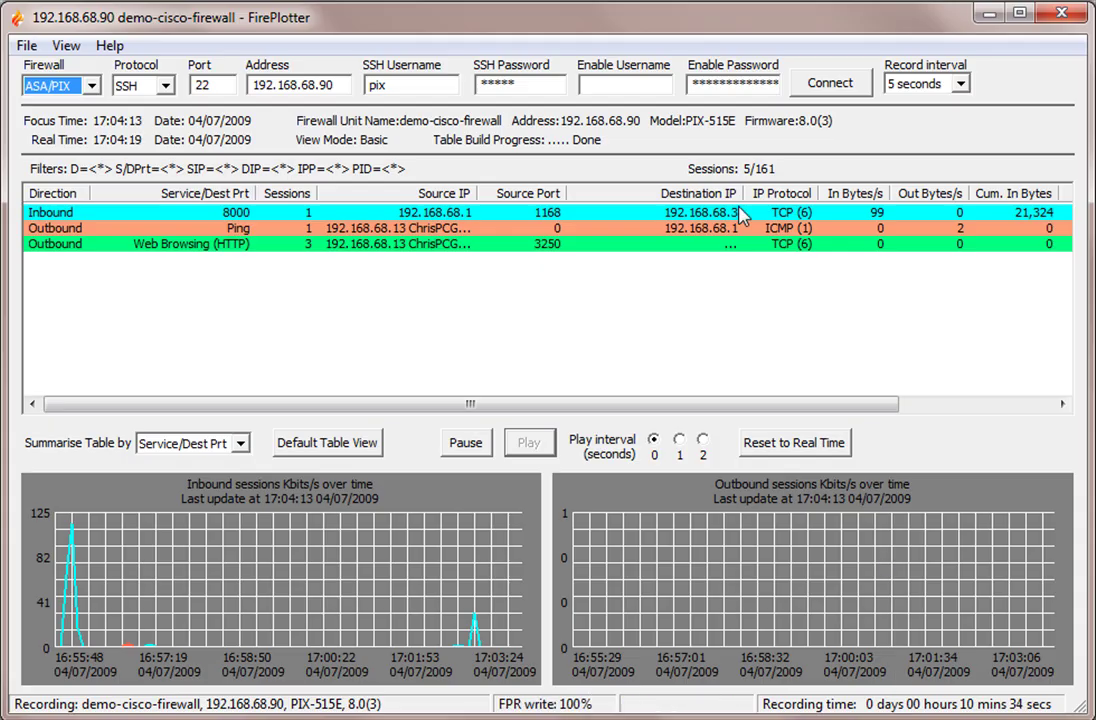
Pause the replay and widen the Service/Dest Prt column to show 'Secure Web Browsing (HTTPS)' in full.
{"action": "left_click", "coordinate": [463, 444]}
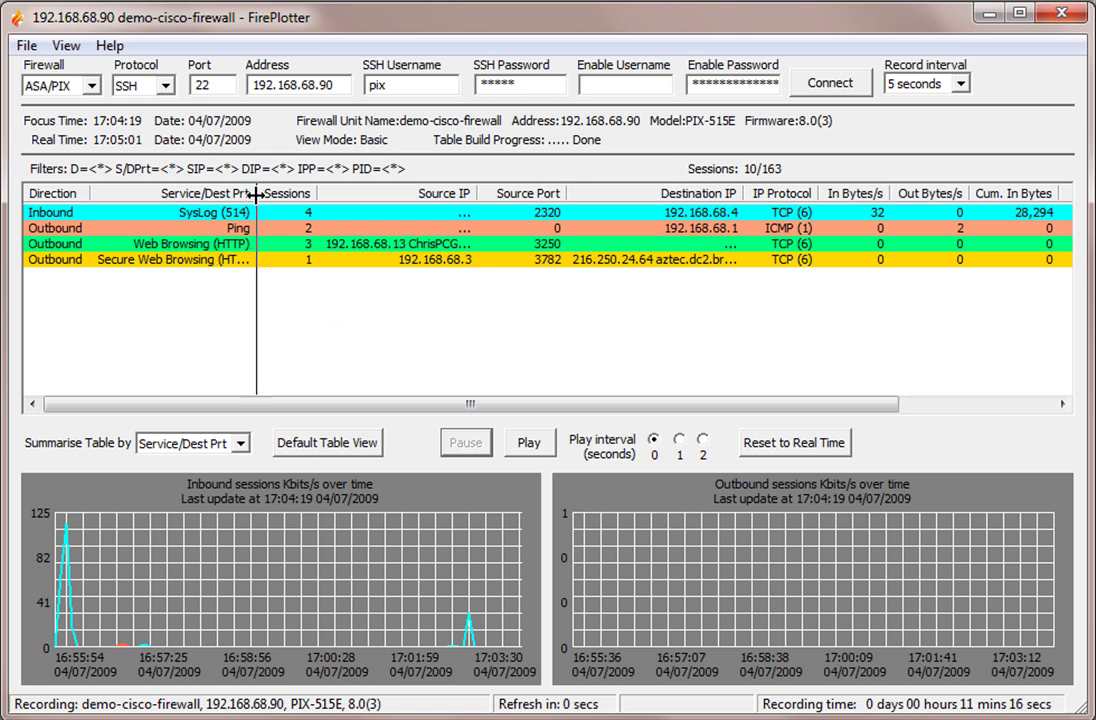
{"action": "left_click_drag", "start_coordinate": [254, 193], "coordinate": [264, 196]}
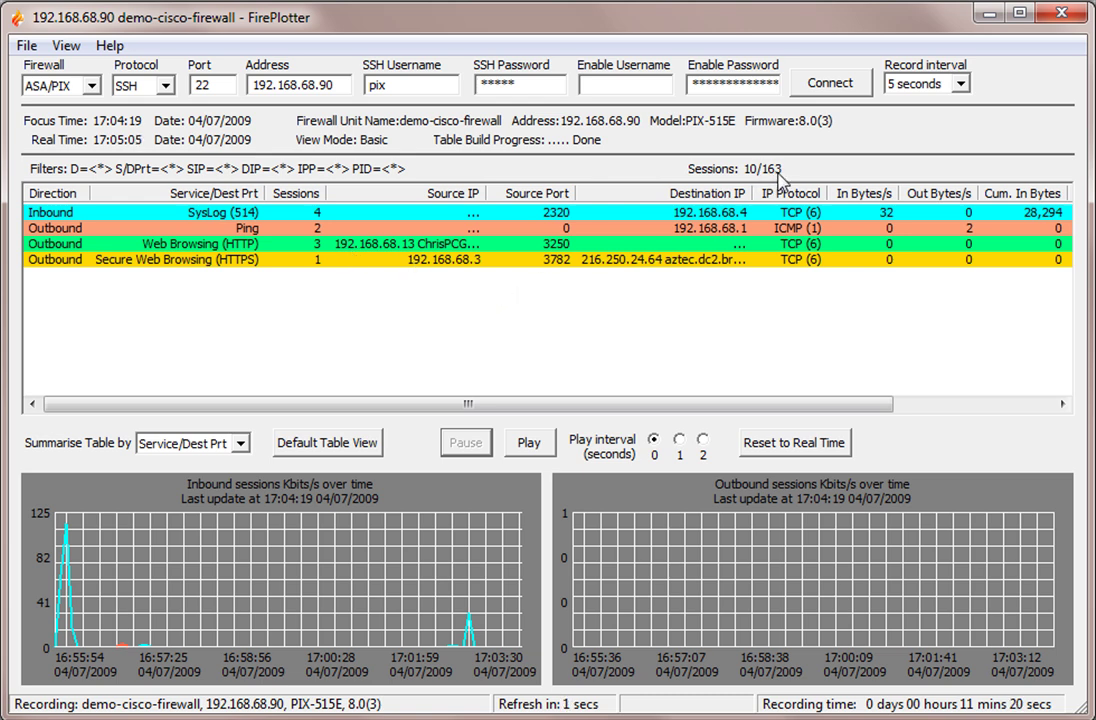
Switch the session table to Advanced View Mode and scroll through the expanded list of 163 sessions.
{"action": "right_click", "coordinate": [509, 310]}
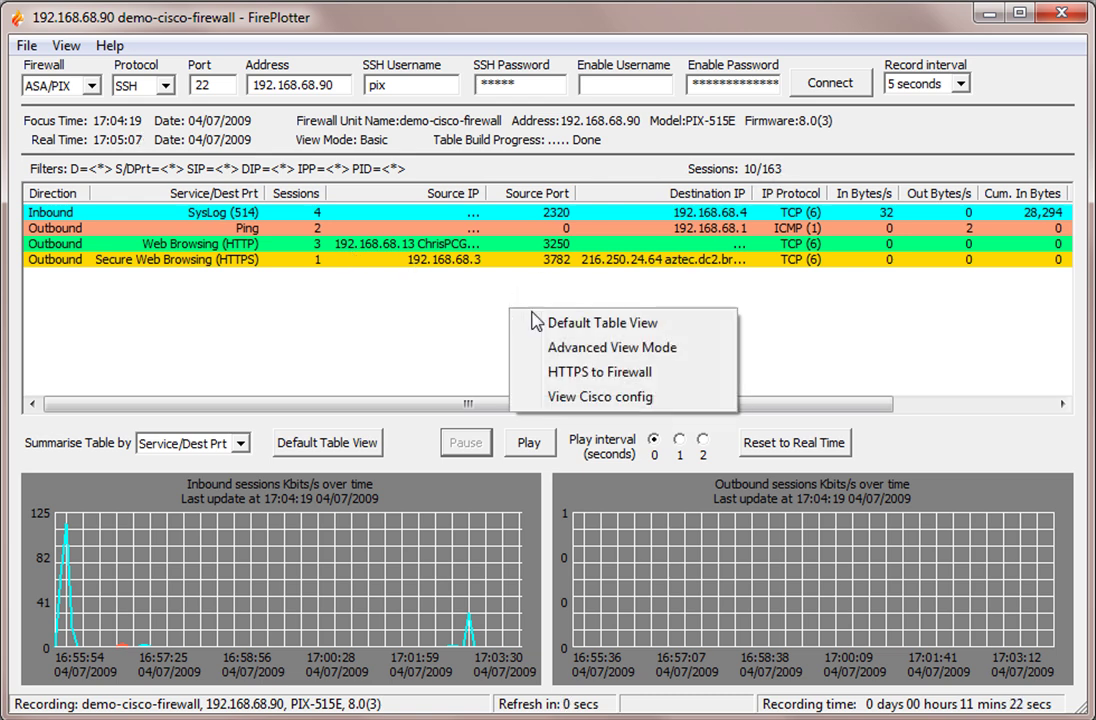
{"action": "left_click", "coordinate": [638, 348]}
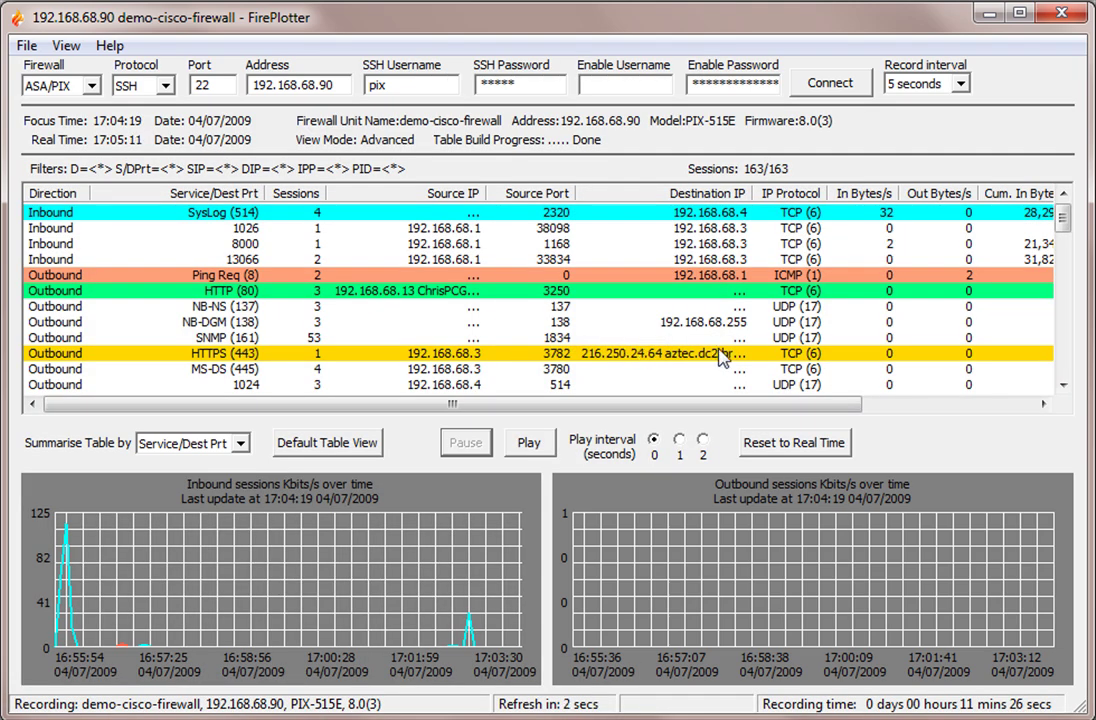
{"action": "mouse_move", "coordinate": [1063, 215]}
{"action": "left_mouse_down"}
{"action": "mouse_move", "coordinate": [1064, 421]}
{"action": "mouse_move", "coordinate": [1057, 205]}
{"action": "left_mouse_up"}
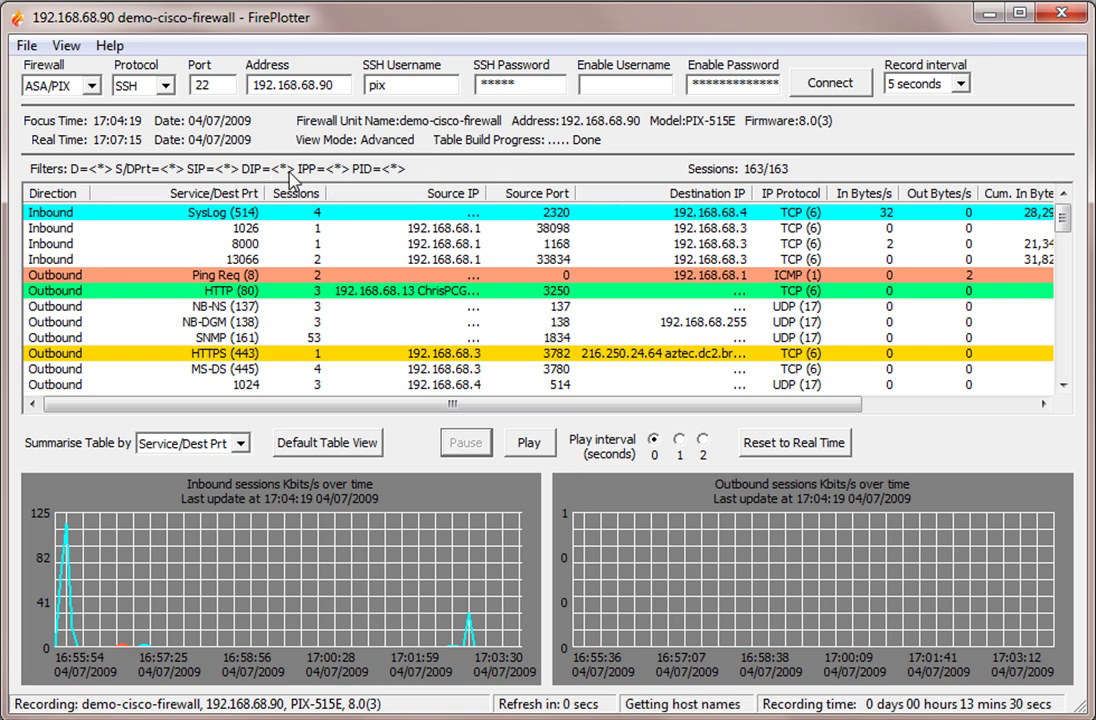
Show the four SysLog (514) sessions to 192.168.68.4, widen Source IP, and sort by In Bytes/s.
{"action": "double_click", "coordinate": [467, 214]}
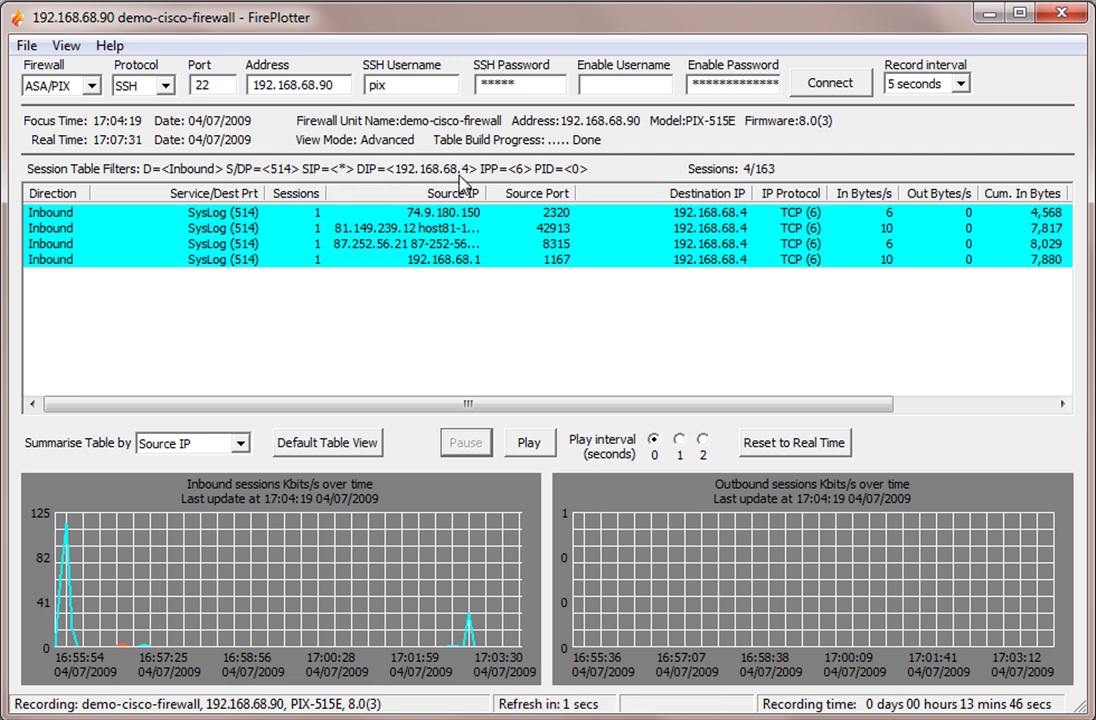
{"action": "mouse_move", "coordinate": [487, 193]}
{"action": "left_mouse_down"}
{"action": "mouse_move", "coordinate": [551, 195]}
{"action": "mouse_move", "coordinate": [490, 193]}
{"action": "left_mouse_up"}
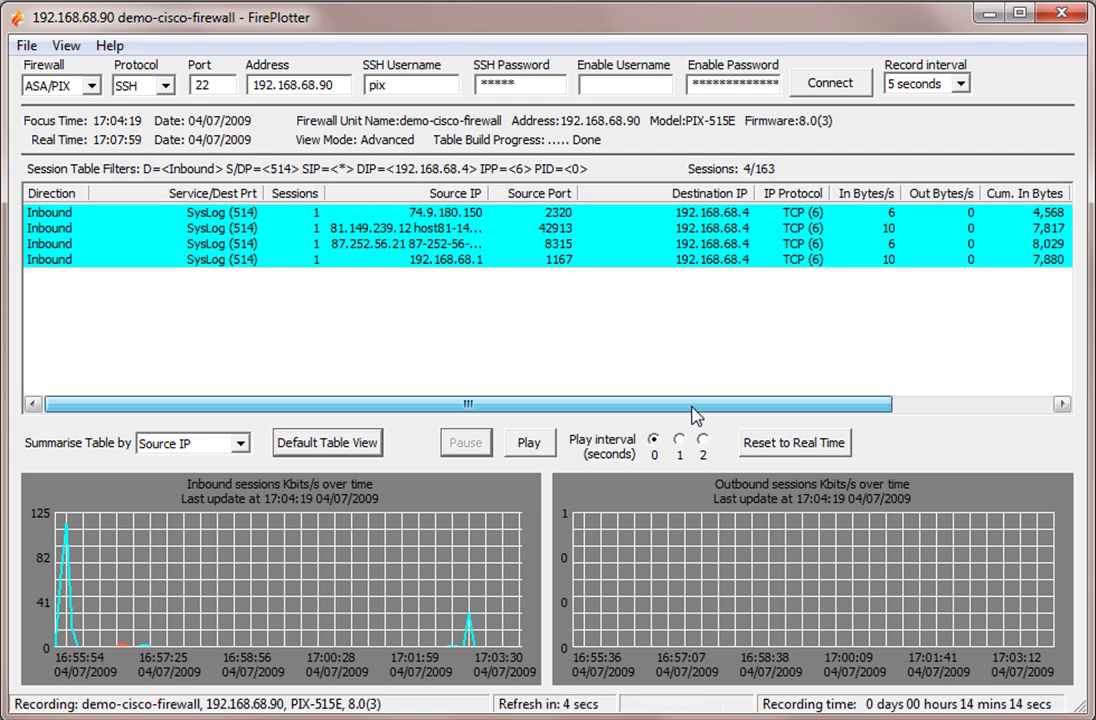
{"action": "left_click_drag", "start_coordinate": [696, 404], "coordinate": [770, 431]}
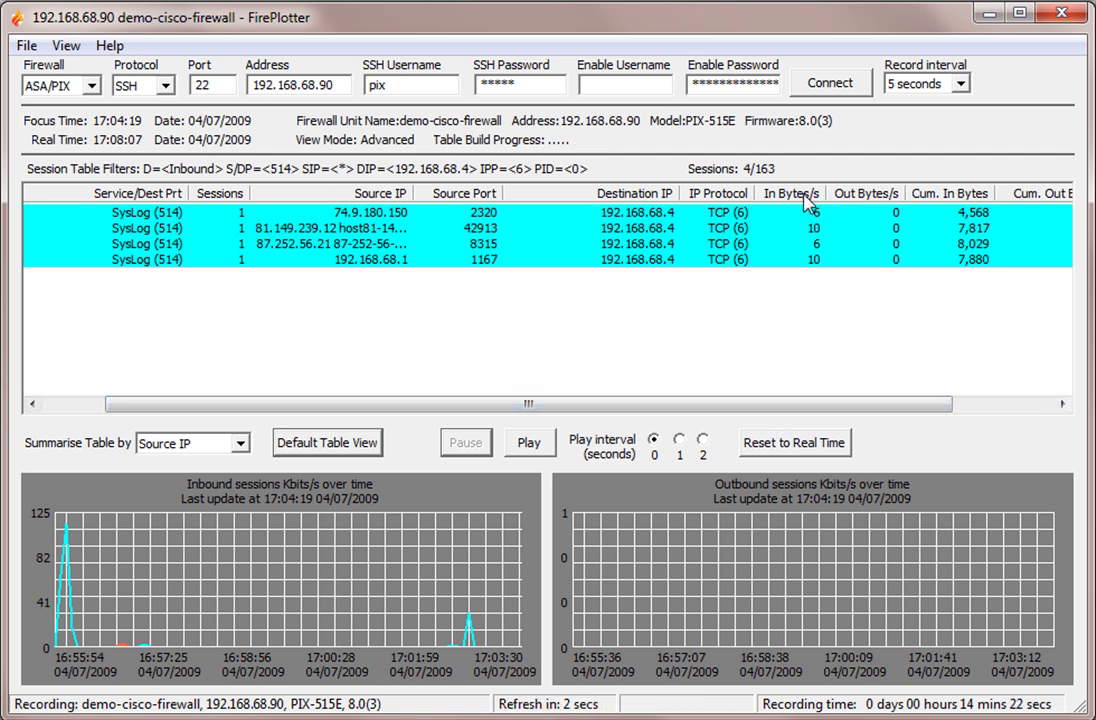
{"action": "left_click", "coordinate": [808, 195]}
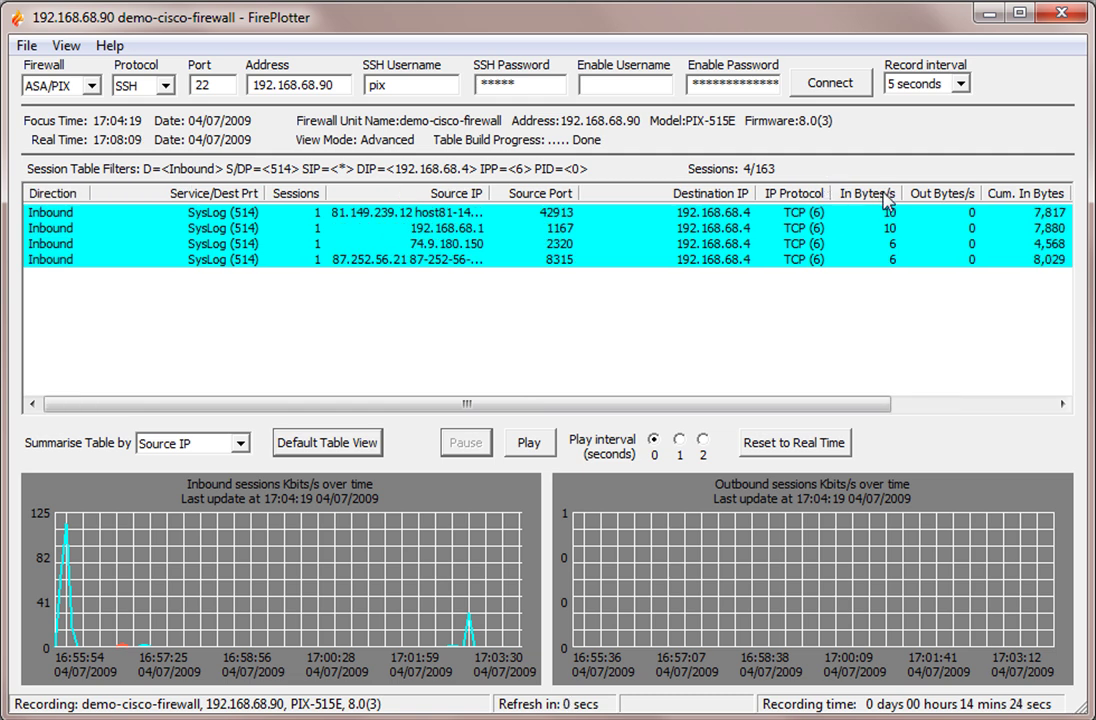
{"action": "left_click", "coordinate": [575, 211]}
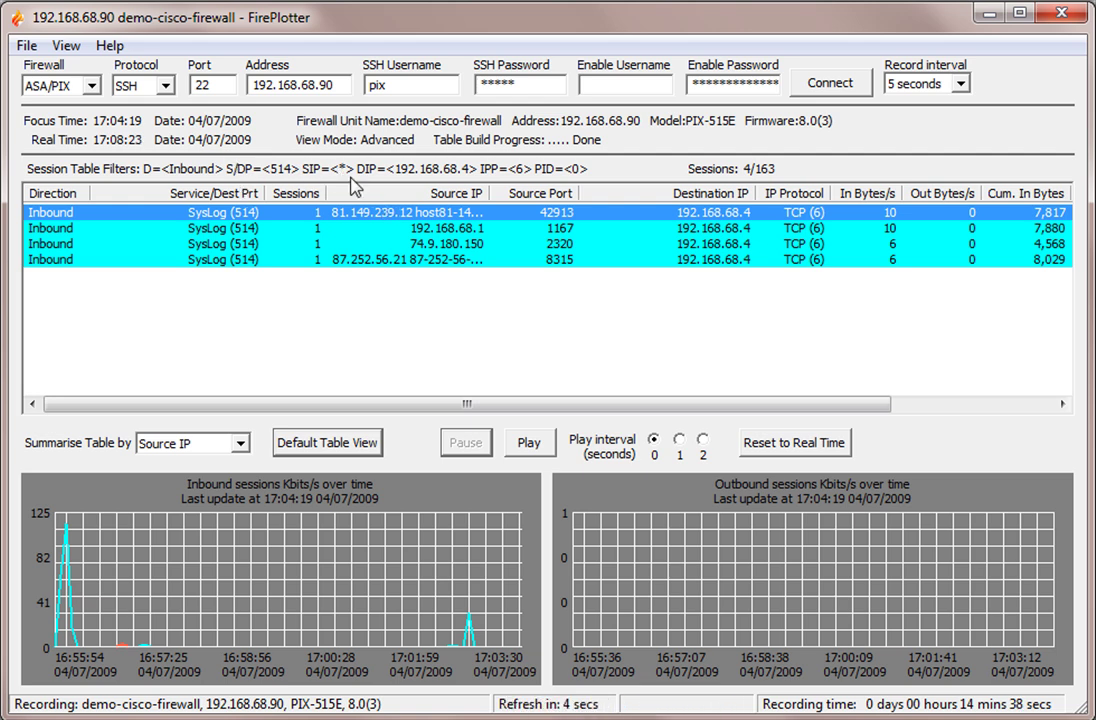
Restore Default Table View, sort by Sessions, and drill into the 53 Outbound SNMP (161) sessions.
{"action": "right_click", "coordinate": [497, 308]}
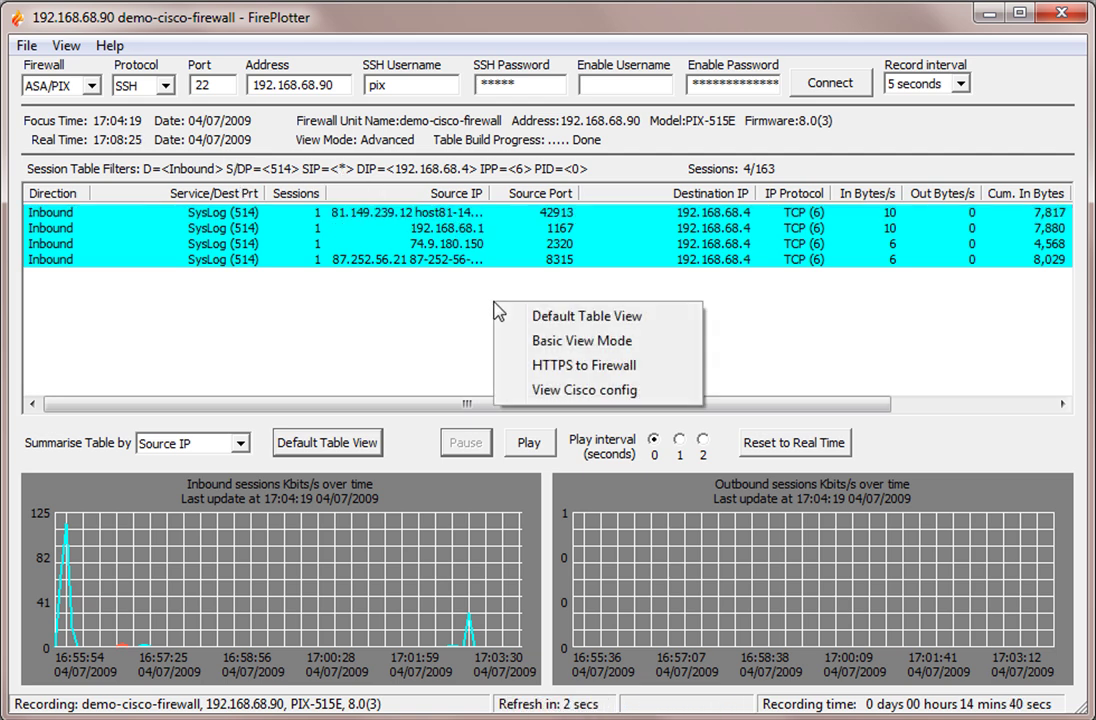
{"action": "left_click", "coordinate": [598, 318]}
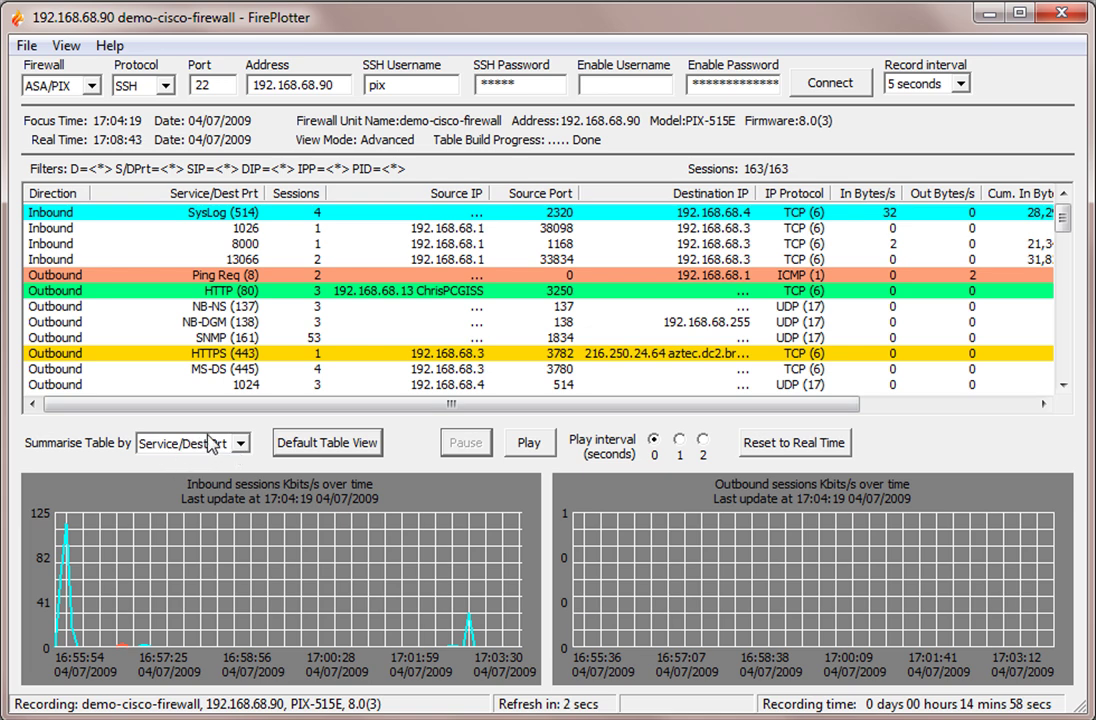
{"action": "left_click", "coordinate": [305, 194]}
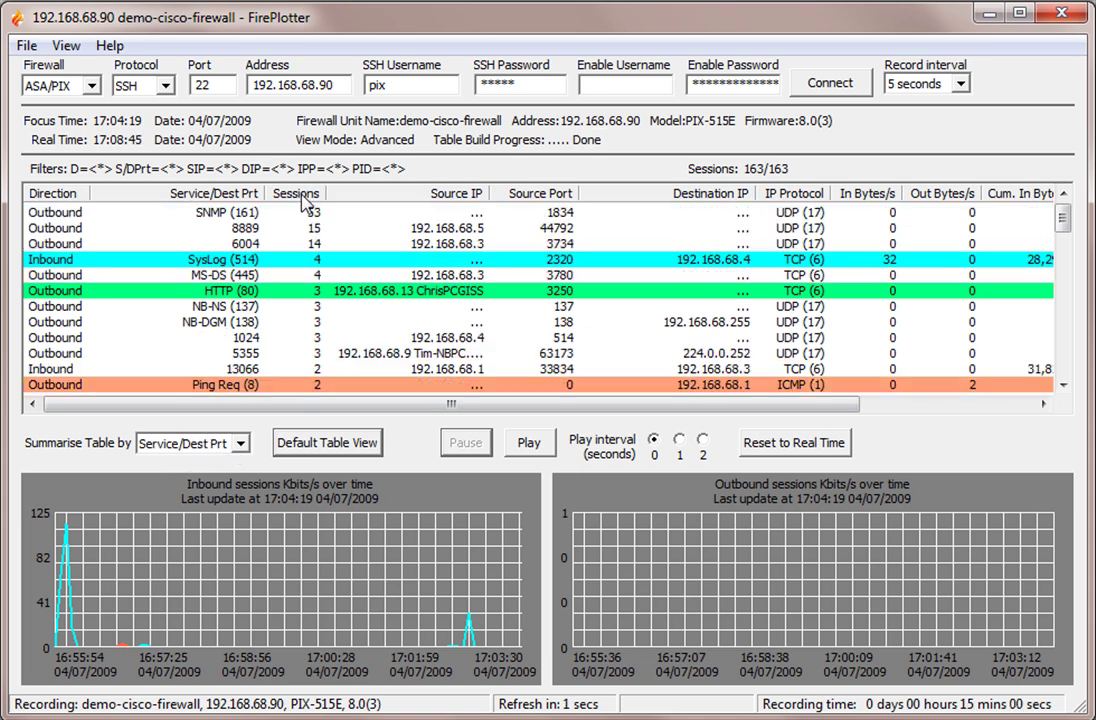
{"action": "left_click", "coordinate": [252, 214]}
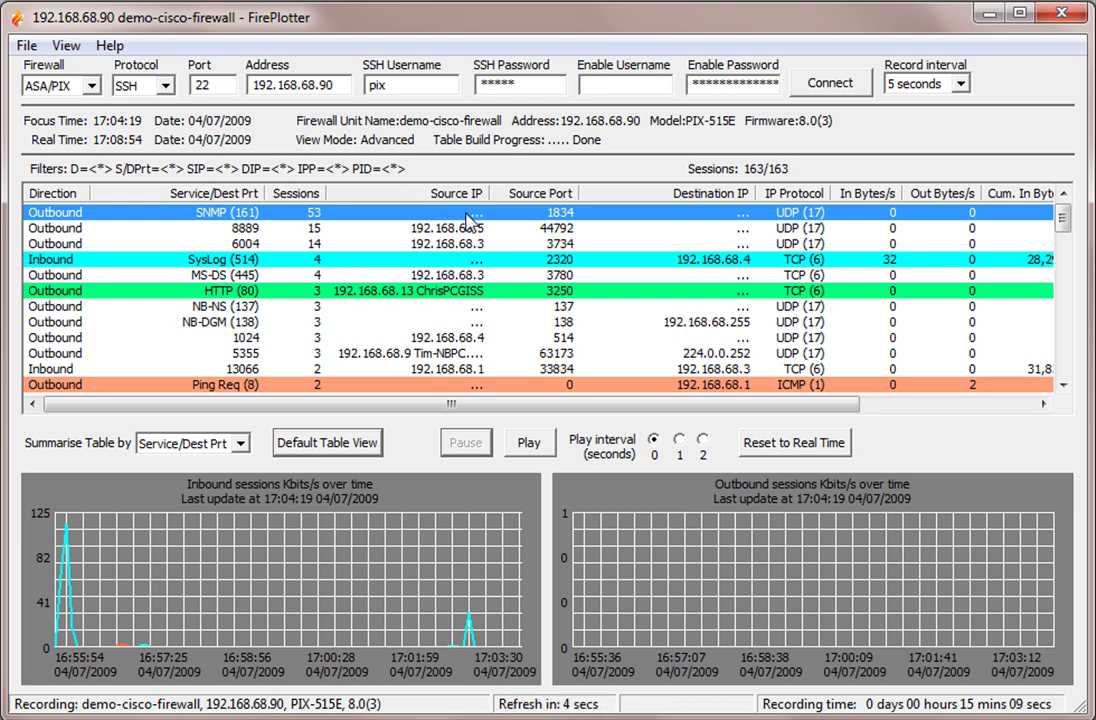
{"action": "double_click", "coordinate": [466, 214]}
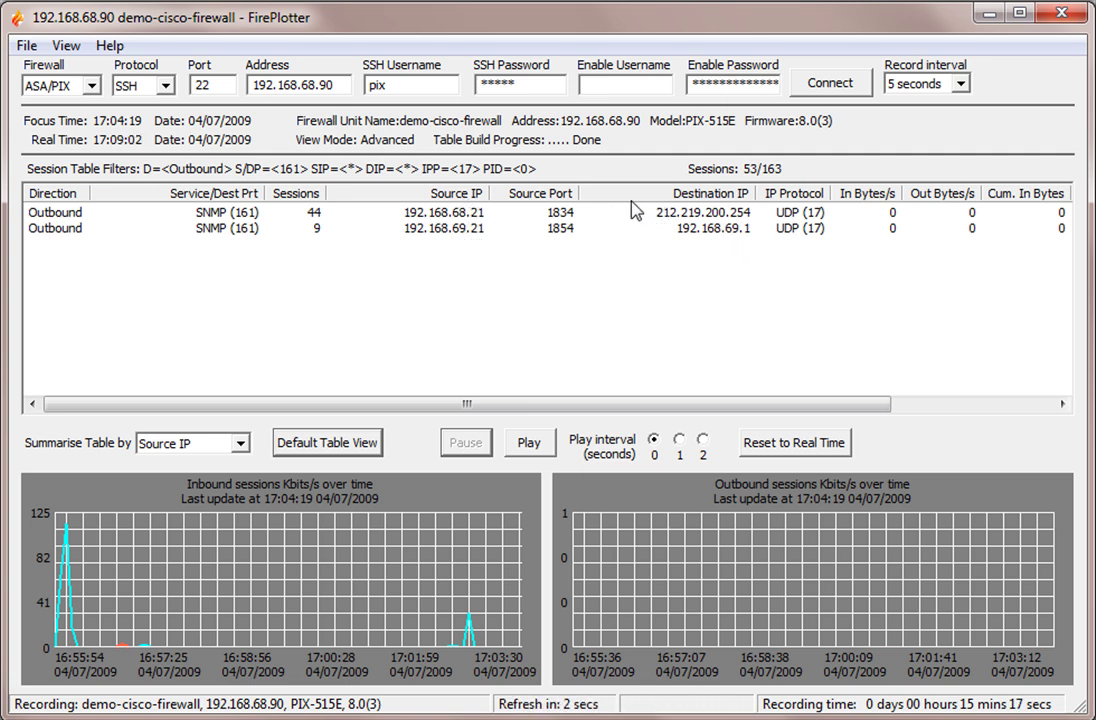
{"action": "right_click", "coordinate": [478, 272]}
{"action": "left_click", "coordinate": [588, 290]}
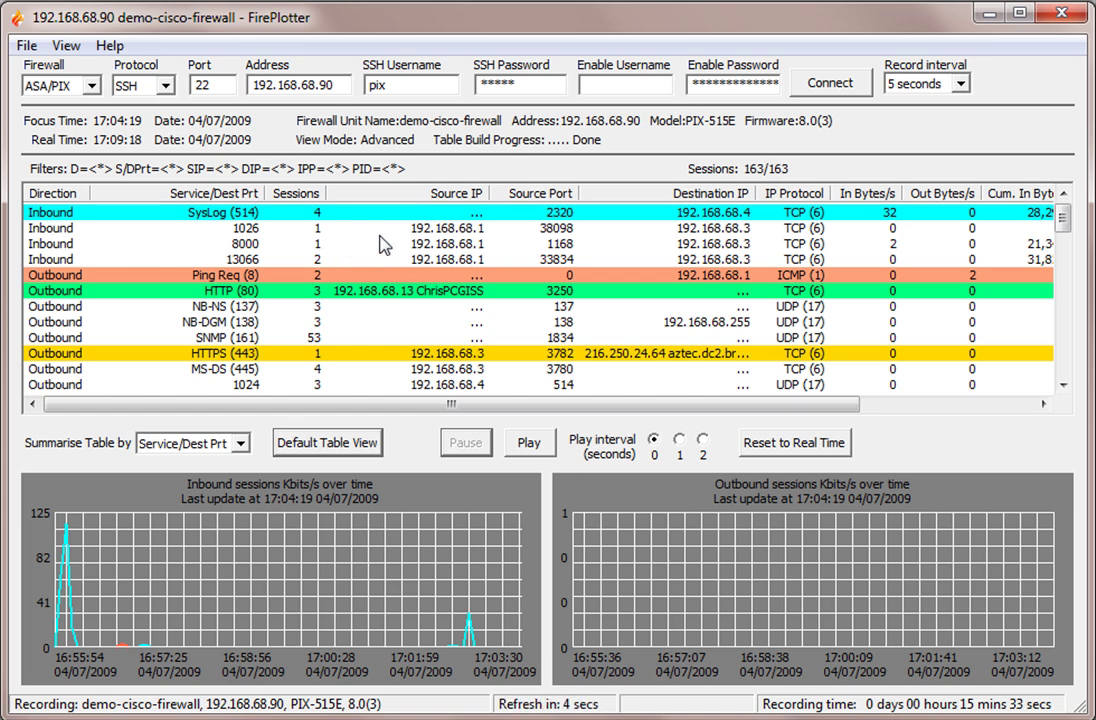
{"action": "left_click", "coordinate": [318, 245]}
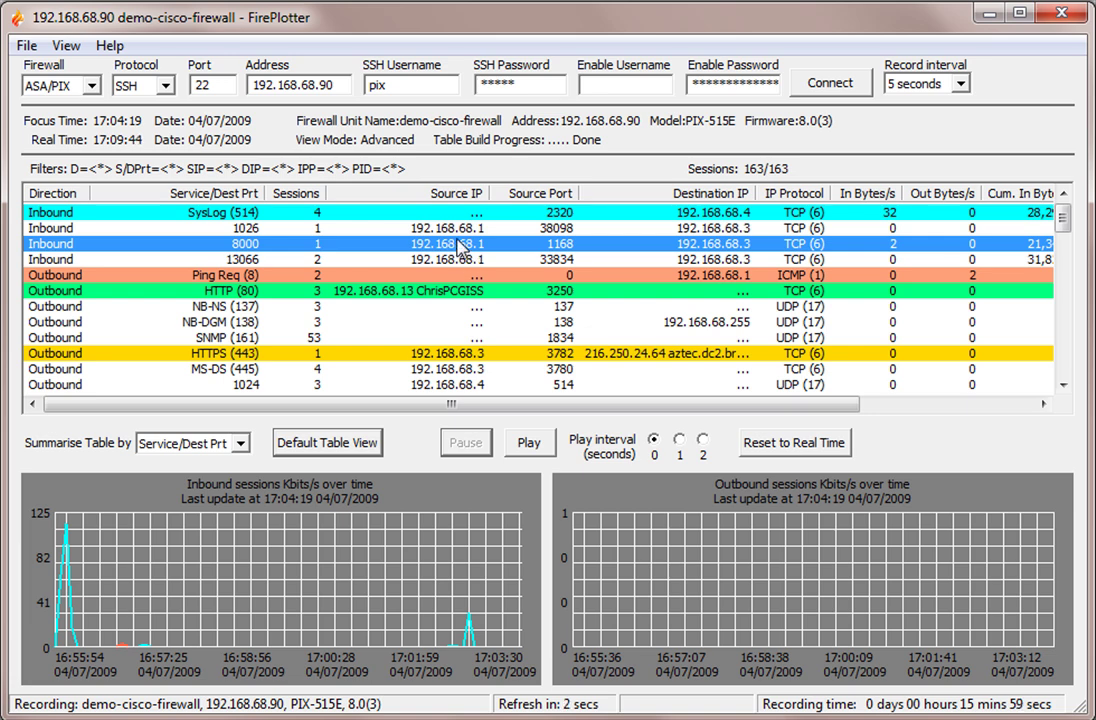
Filter to source IP 192.168.68.1 and inspect its five sessions on ports 1026, 8000 and 13066.
{"action": "double_click", "coordinate": [462, 248]}
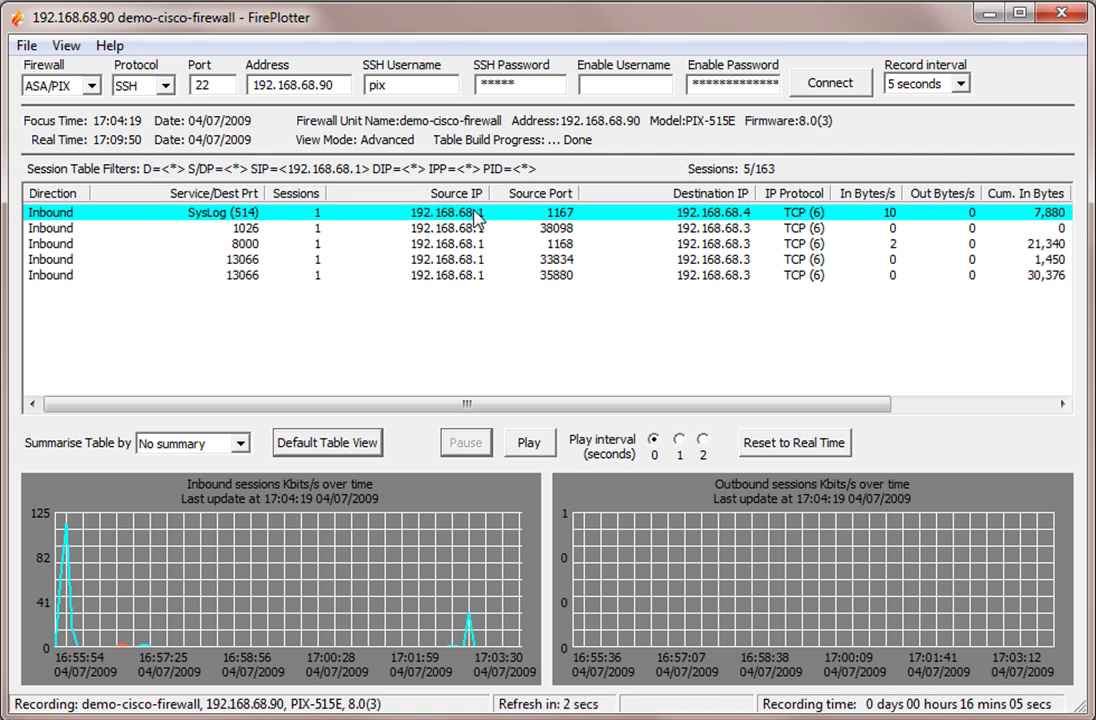
{"action": "left_click", "coordinate": [241, 228]}
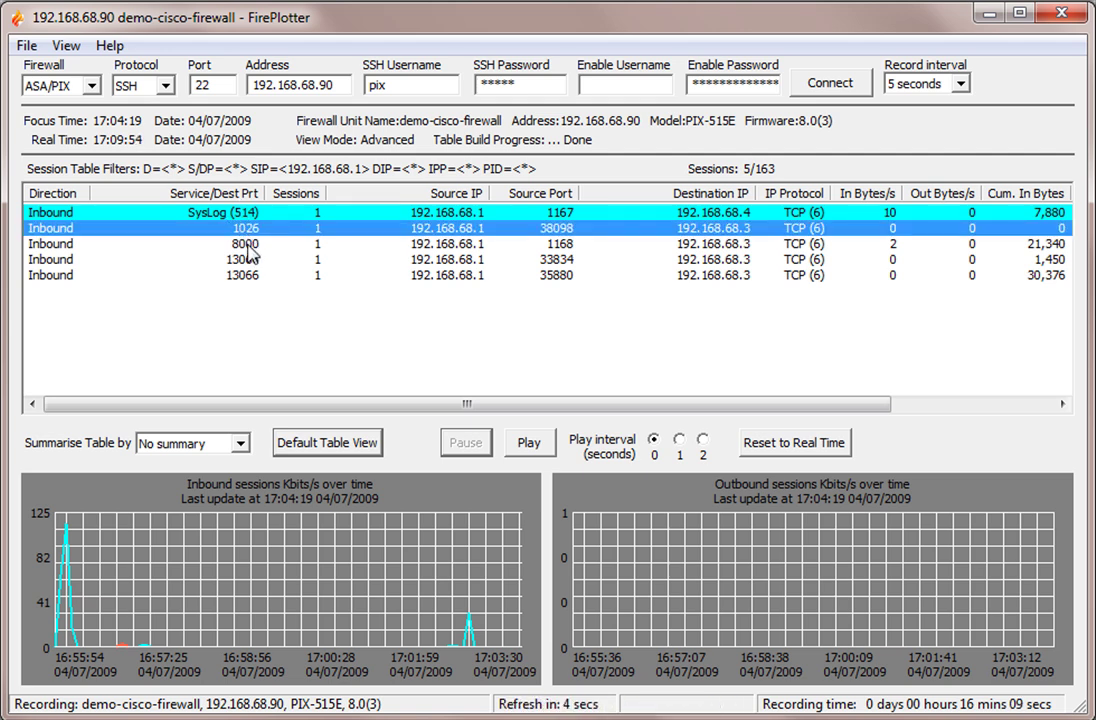
{"action": "left_click", "coordinate": [252, 244]}
{"action": "left_click", "coordinate": [252, 260]}
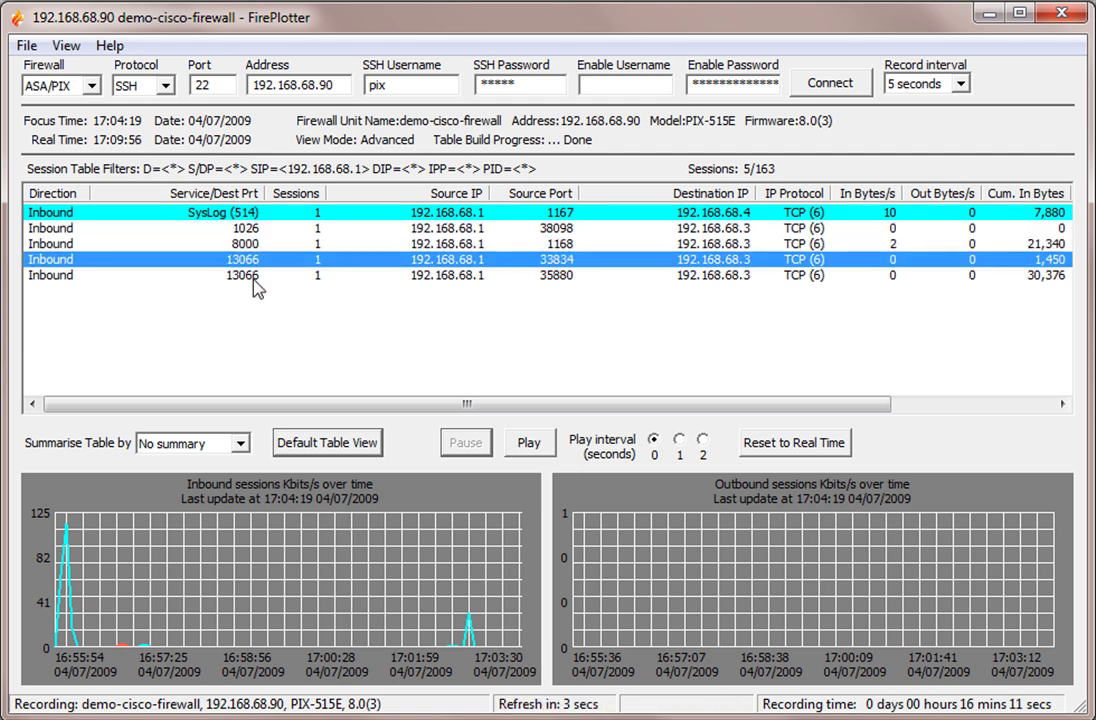
{"action": "left_click", "coordinate": [258, 277]}
{"action": "left_click", "coordinate": [310, 259]}
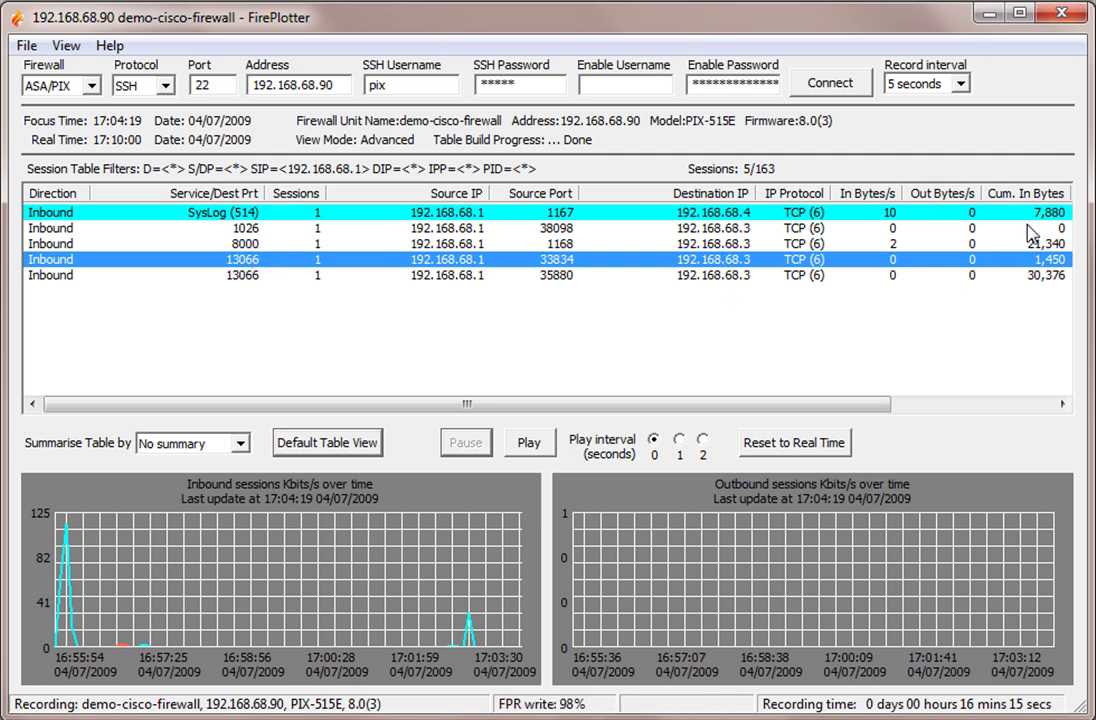
Sort the five 192.168.68.1 sessions by Cum. In Bytes, descending from 30,376 to 0.
{"action": "left_click_drag", "start_coordinate": [876, 412], "coordinate": [991, 429]}
{"action": "left_click", "coordinate": [882, 194]}
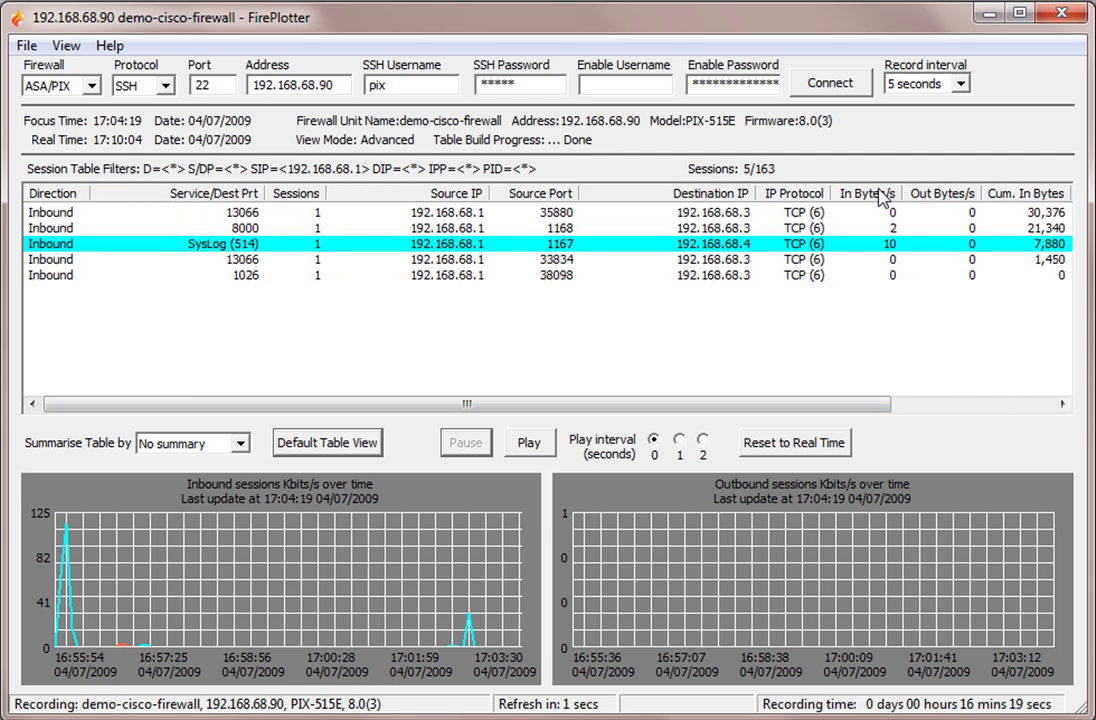
{"action": "left_click_drag", "start_coordinate": [889, 408], "coordinate": [925, 411]}
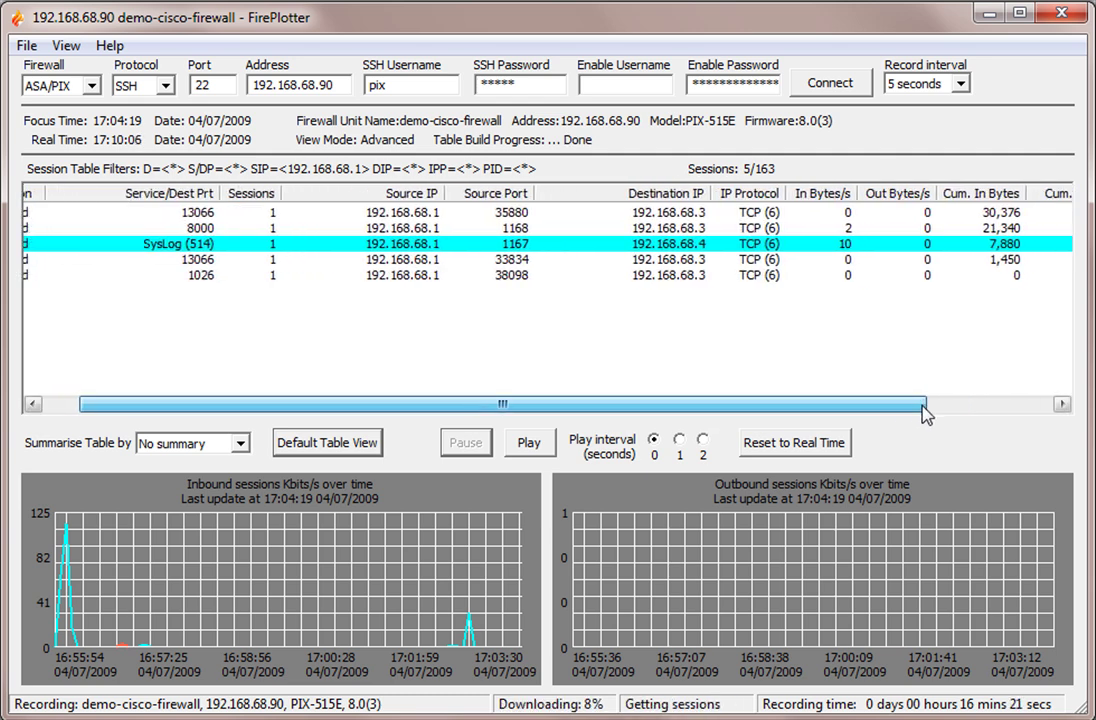
{"action": "left_click", "coordinate": [975, 222]}
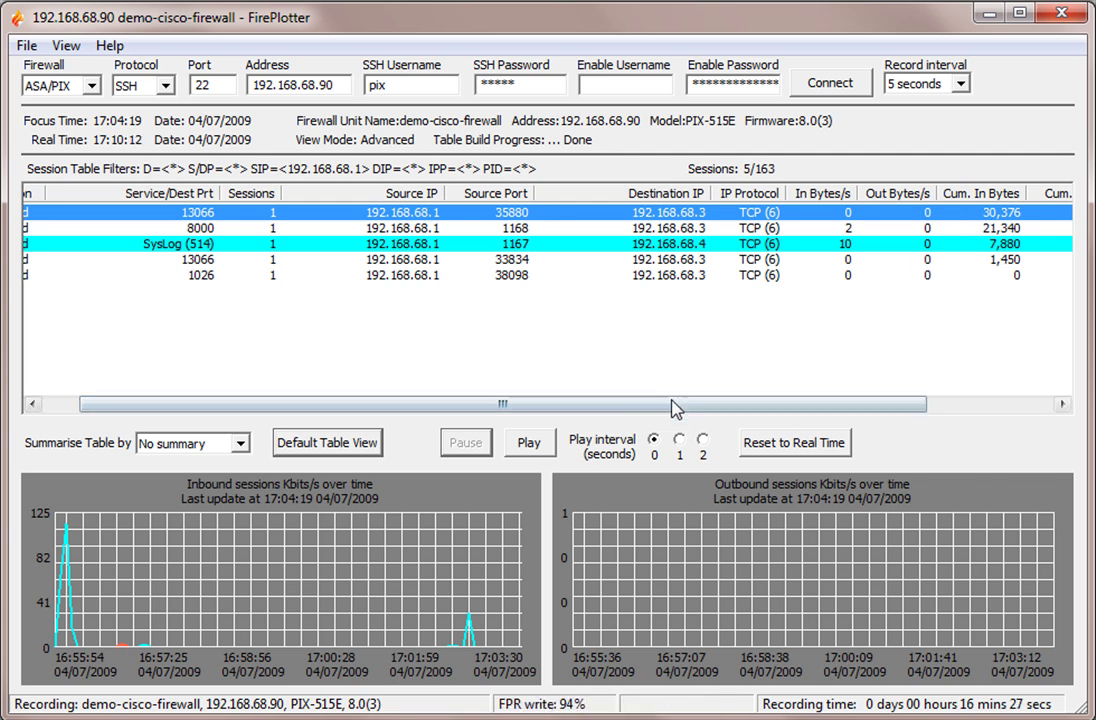
{"action": "left_click_drag", "start_coordinate": [660, 411], "coordinate": [590, 388]}
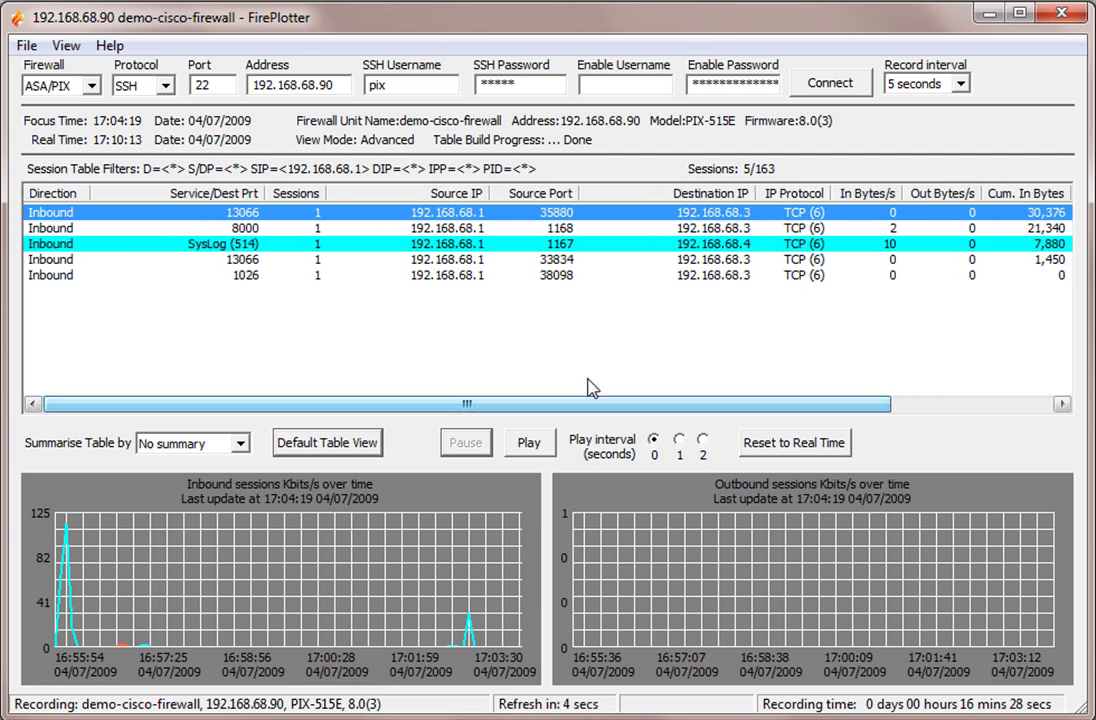
Apply Default Table View to list all 163 sessions grouped by Service/Dest Prt.
{"action": "right_click", "coordinate": [581, 323]}
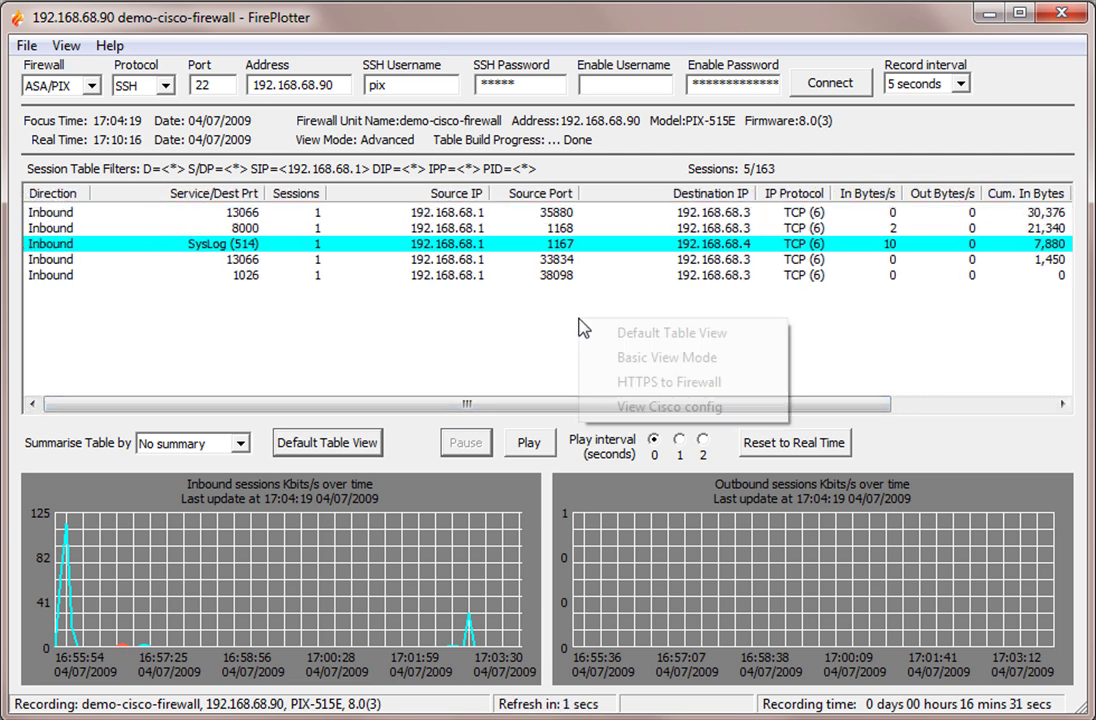
{"action": "left_click", "coordinate": [693, 334]}
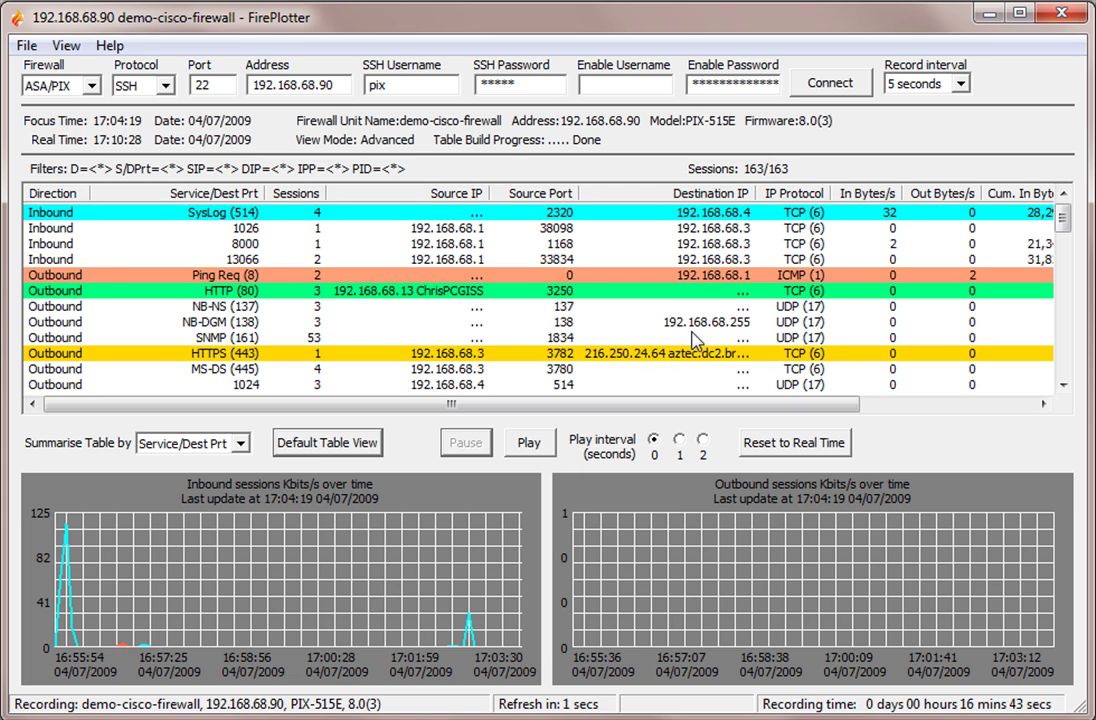
Switch to Basic View Mode, showing four colour-coded service rows for 10 of 163 sessions.
{"action": "right_click", "coordinate": [545, 293]}
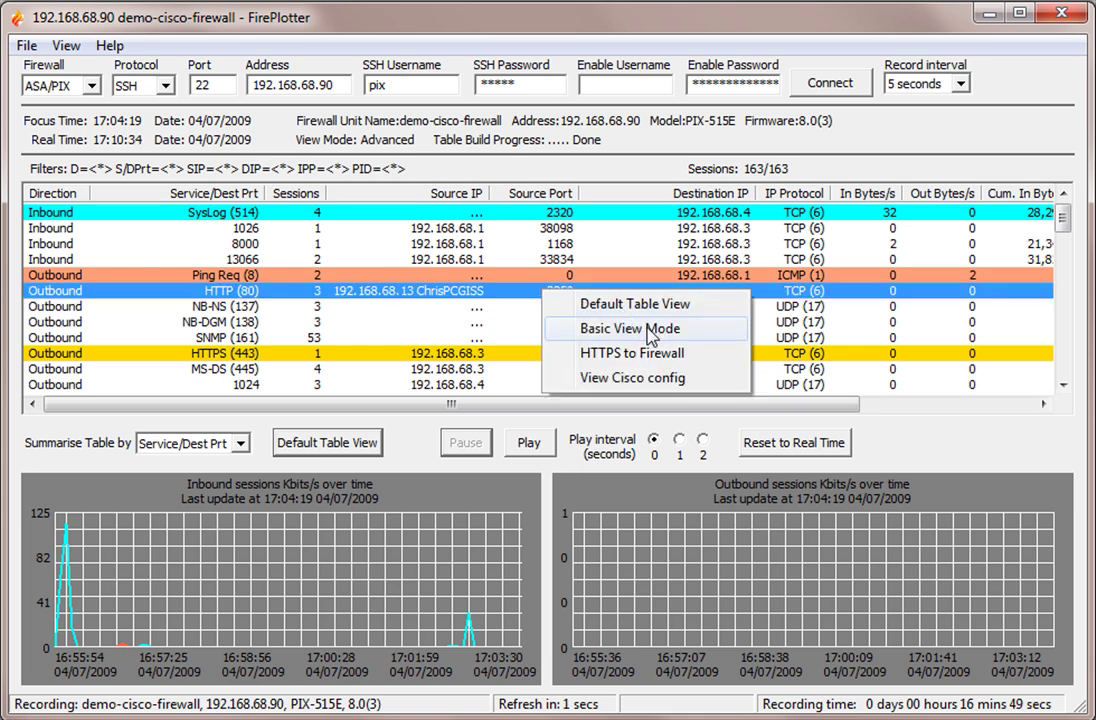
{"action": "left_click", "coordinate": [630, 328]}
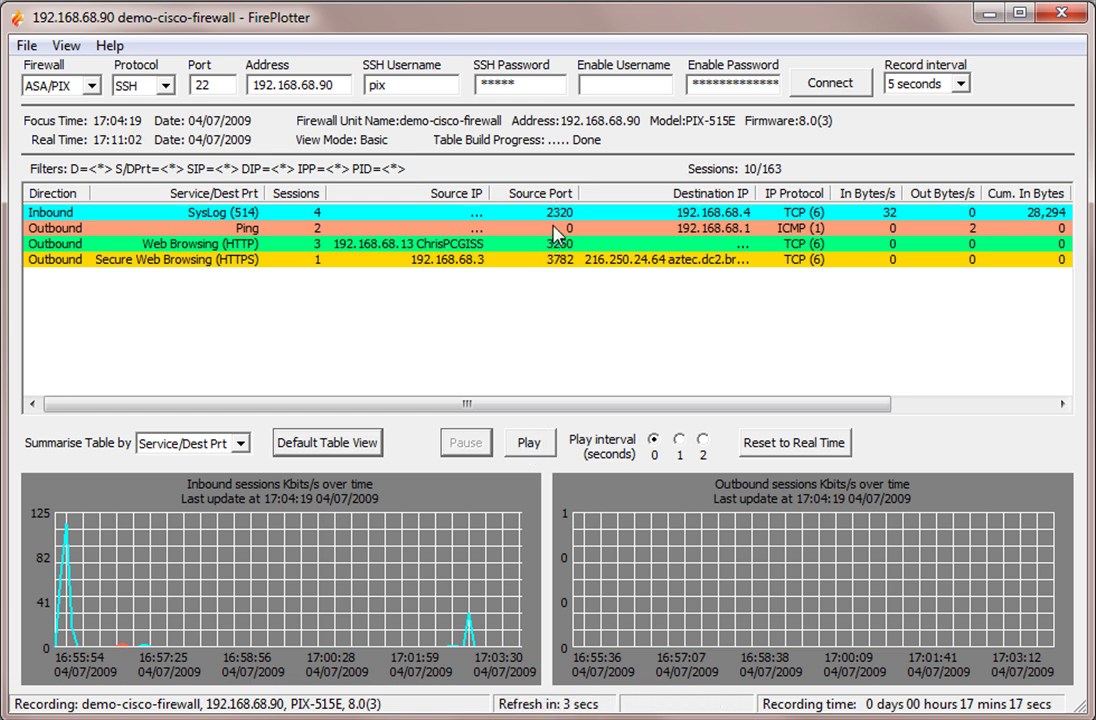
Resume the replay from the 17:04:19 focus time toward real time.
{"action": "left_click", "coordinate": [532, 442]}
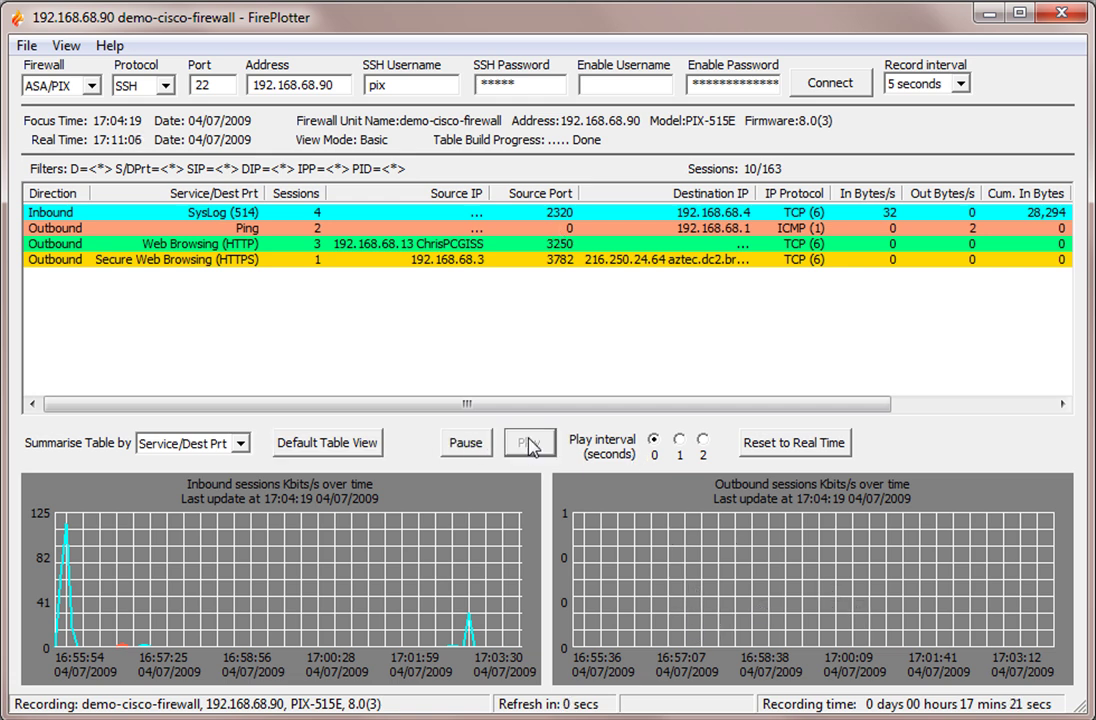